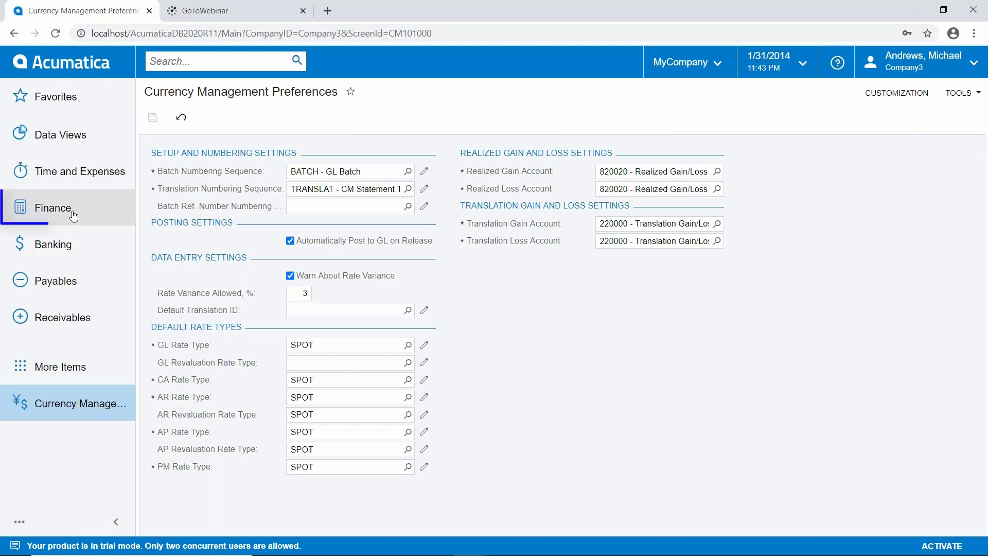
Step: Open the EUROTRANS ledger from the Finance ledgers list and set its type to Reporting
{"action": "left_click", "coordinate": [74, 216]}
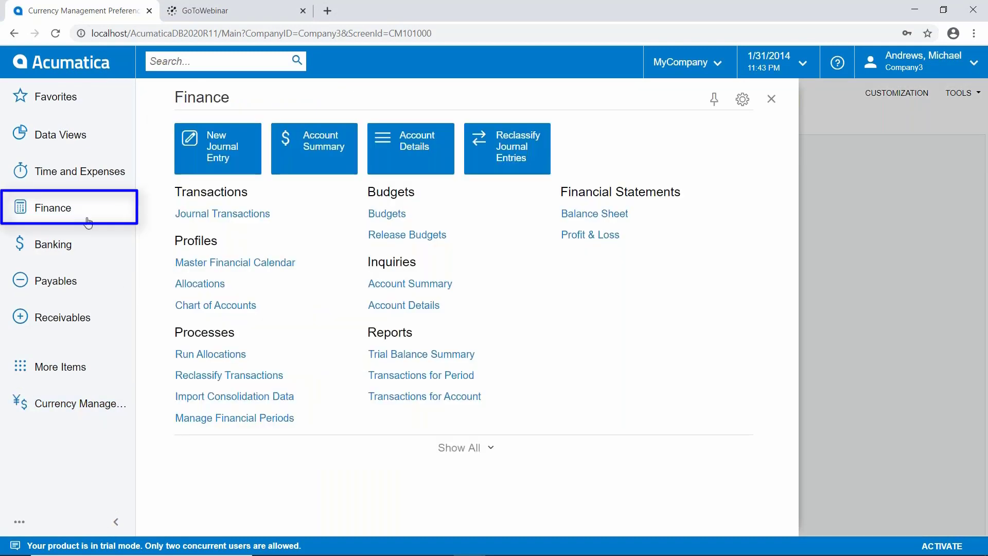
{"action": "left_click", "coordinate": [468, 452]}
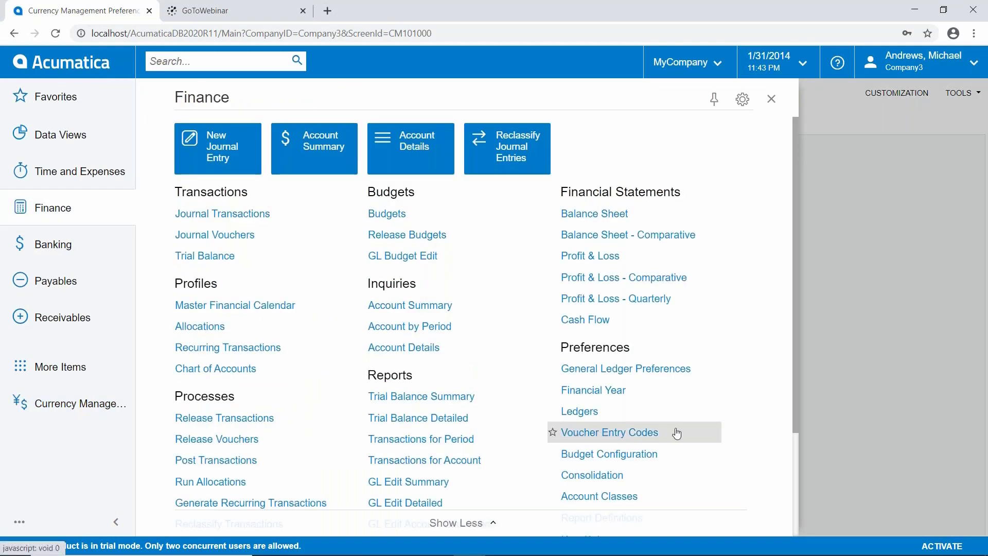
{"action": "left_click", "coordinate": [579, 411]}
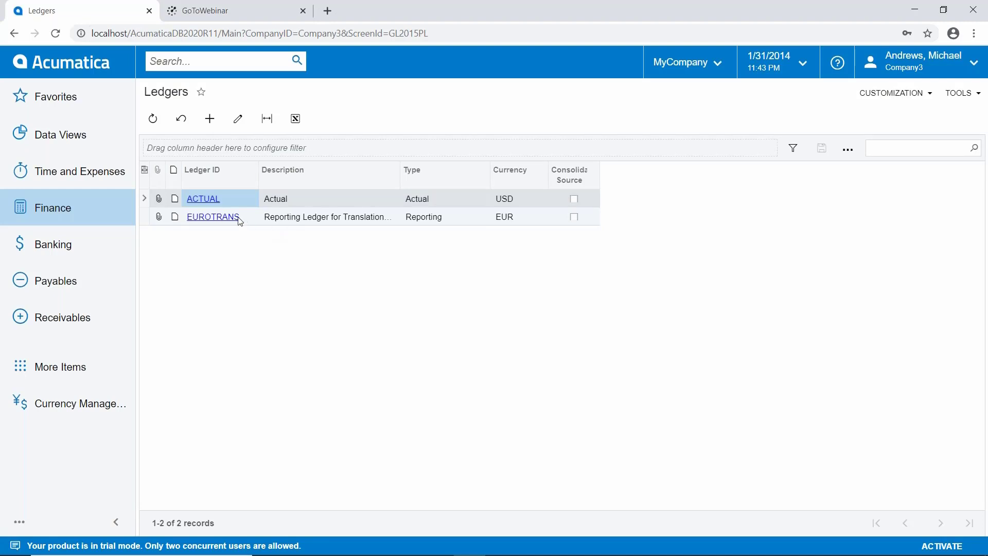
{"action": "left_click", "coordinate": [219, 218]}
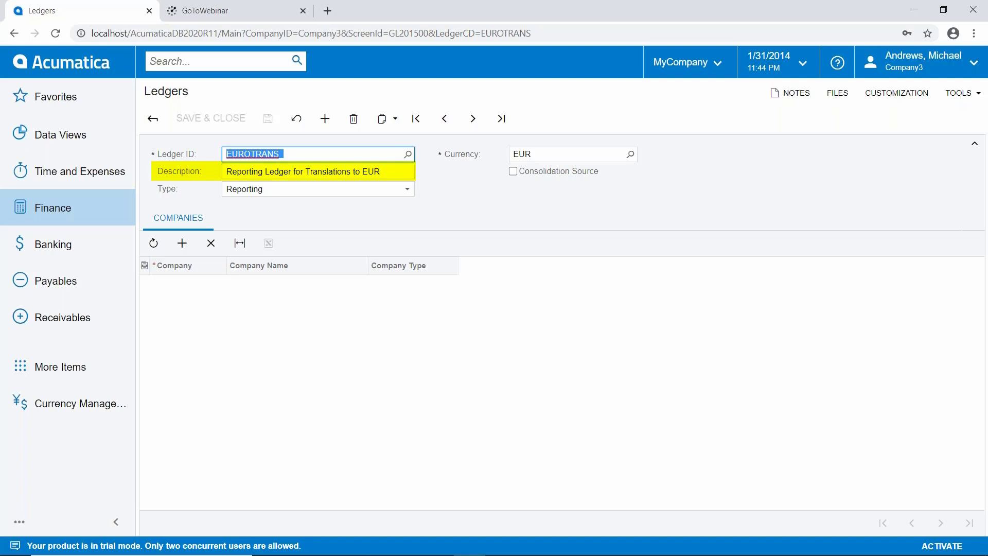
{"action": "left_click", "coordinate": [406, 188]}
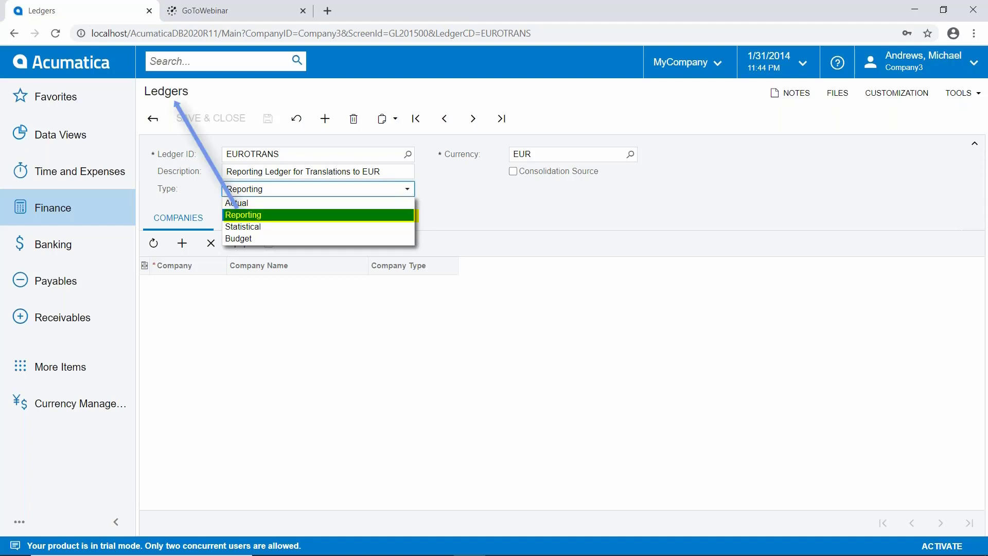
{"action": "left_click", "coordinate": [363, 215]}
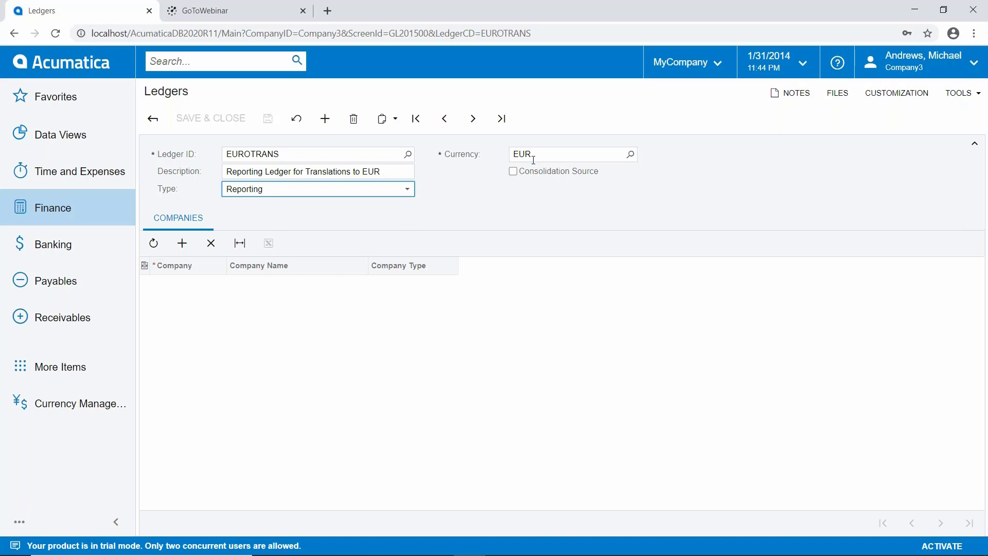
Step: Add MYCOMPANY as a company of the EUROTRANS ledger, then save and close the ledger
{"action": "left_click", "coordinate": [182, 243]}
{"action": "left_click", "coordinate": [231, 284]}
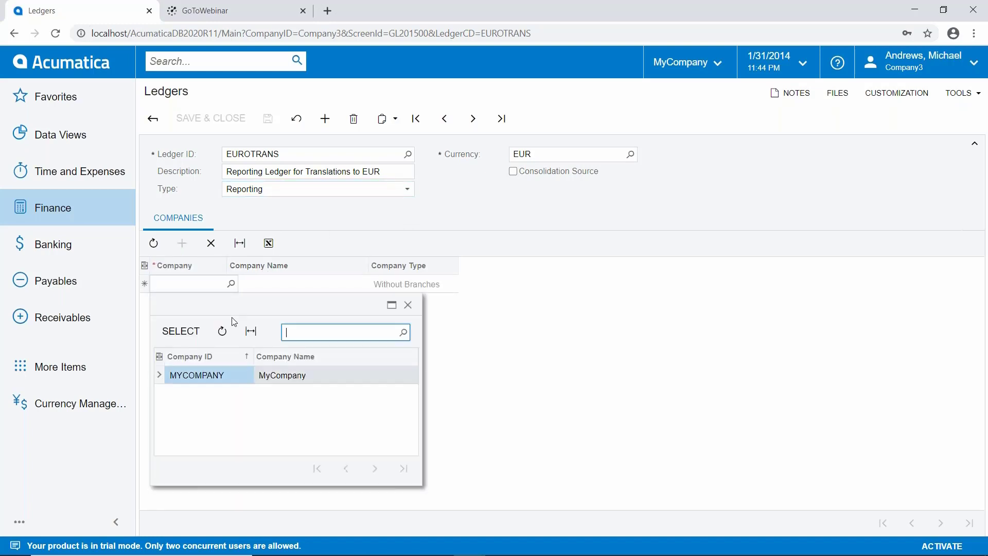
{"action": "double_click", "coordinate": [220, 373]}
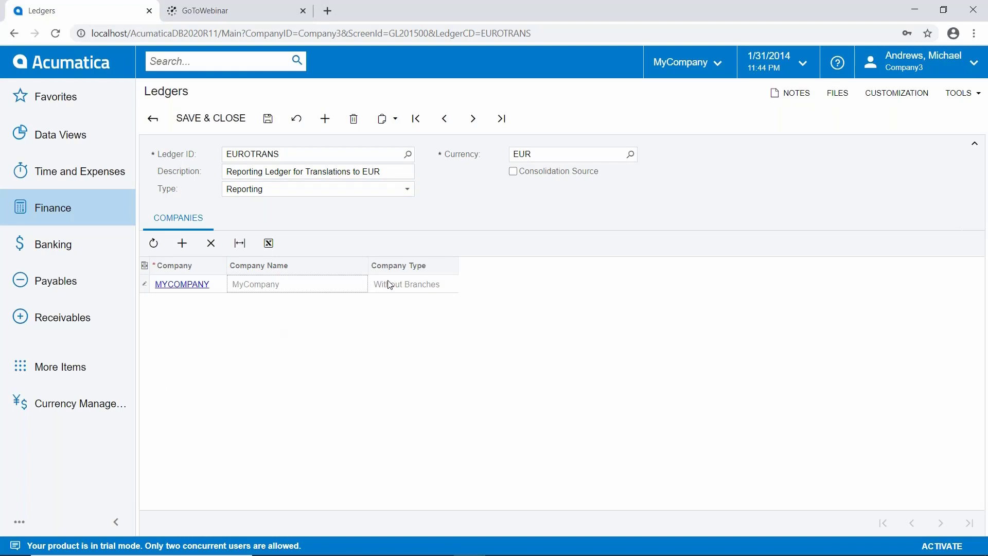
{"action": "left_click", "coordinate": [213, 121]}
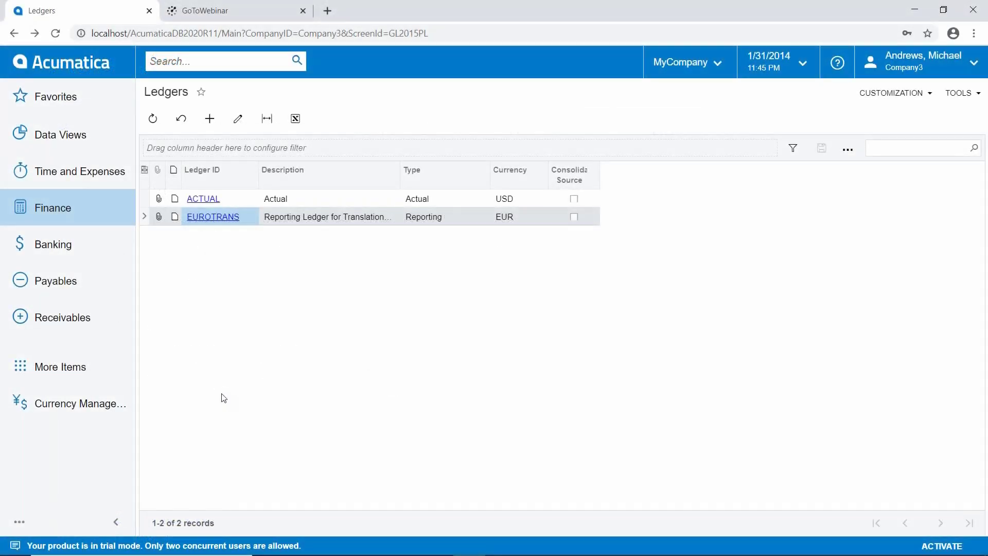
Step: Open the Currency Rate Types form from Currency Management
{"action": "left_click", "coordinate": [98, 406]}
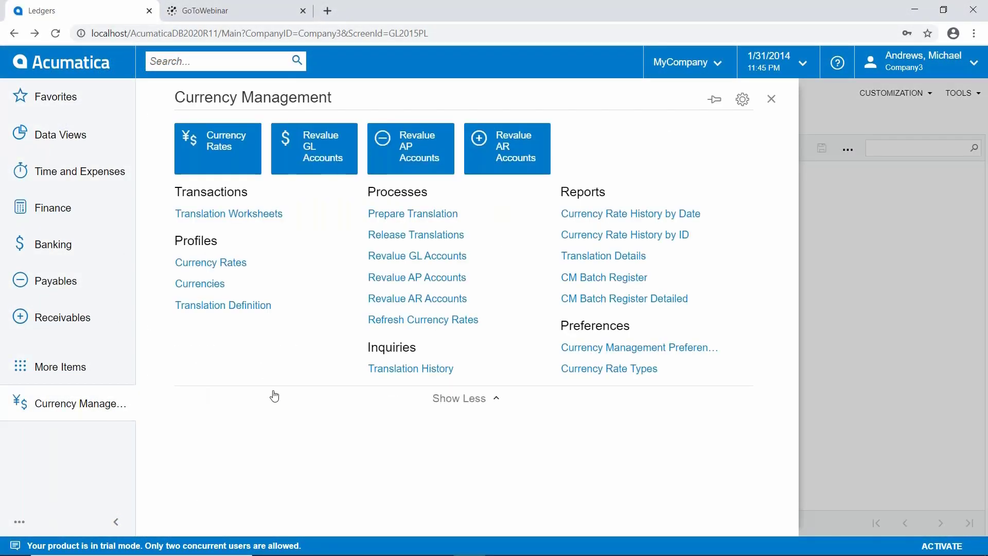
{"action": "left_click", "coordinate": [581, 371]}
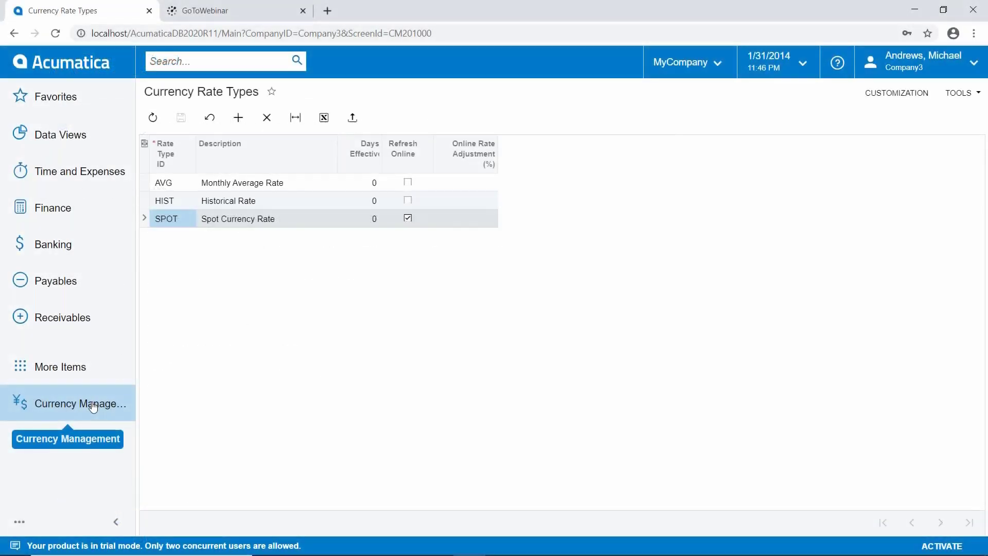
Step: Open Currency Rates and set the effective date to 12/31/2013
{"action": "left_click", "coordinate": [93, 406]}
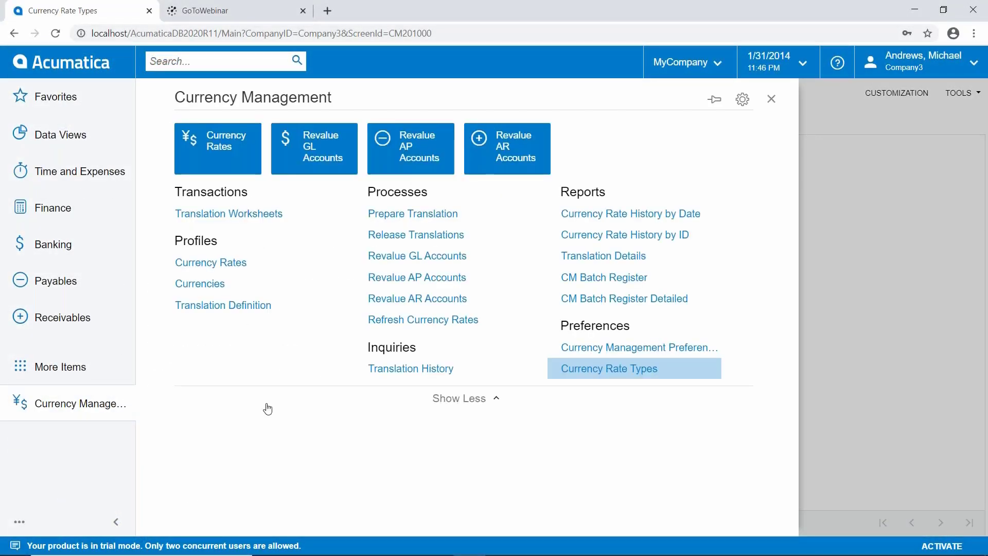
{"action": "left_click", "coordinate": [235, 263]}
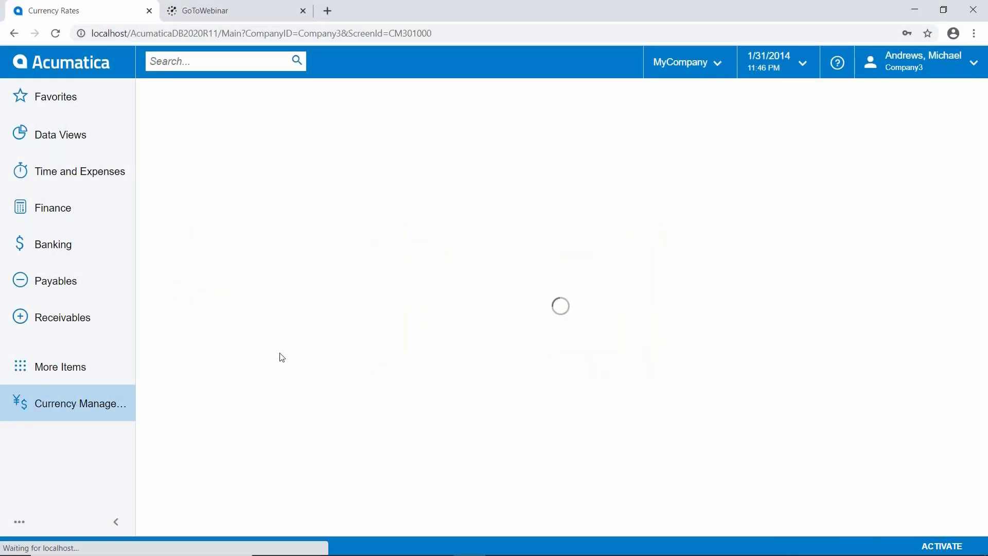
{"action": "left_click", "coordinate": [279, 172]}
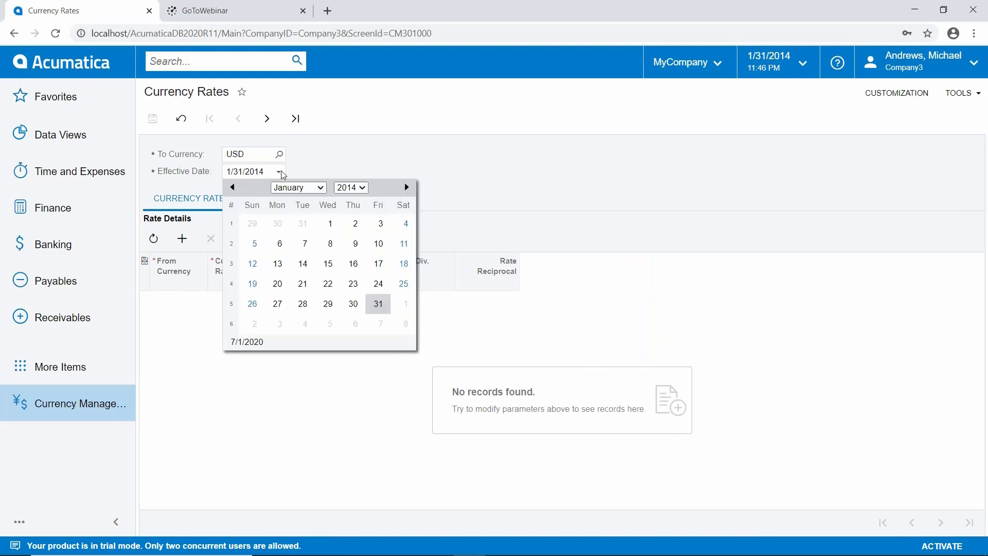
{"action": "left_click", "coordinate": [232, 186]}
{"action": "left_click", "coordinate": [306, 305]}
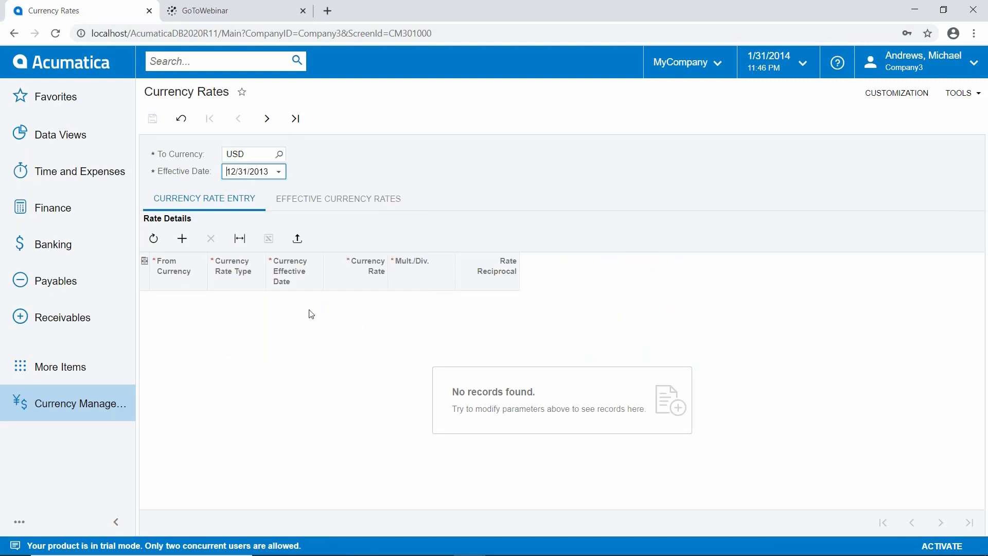
Step: Show the effective currency rates with EUR as the target currency
{"action": "left_click", "coordinate": [309, 202]}
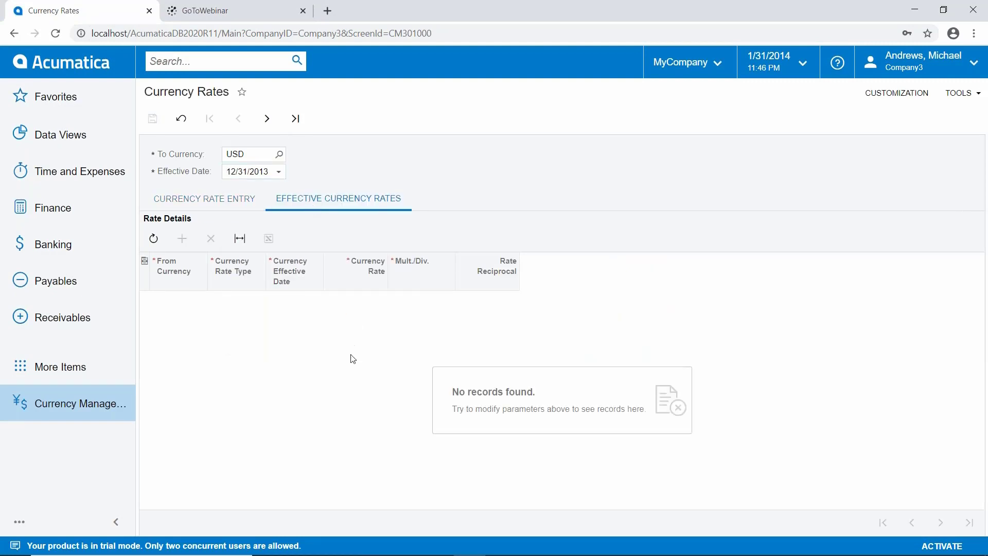
{"action": "left_click", "coordinate": [280, 155]}
{"action": "double_click", "coordinate": [277, 256]}
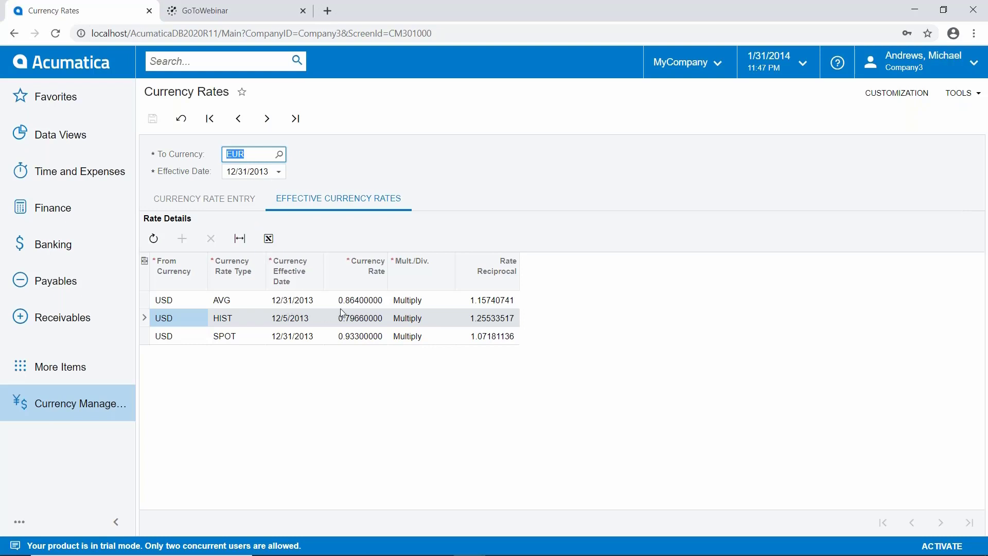
Step: Change the currency rates' effective date to 1/31/2014
{"action": "left_click", "coordinate": [280, 171]}
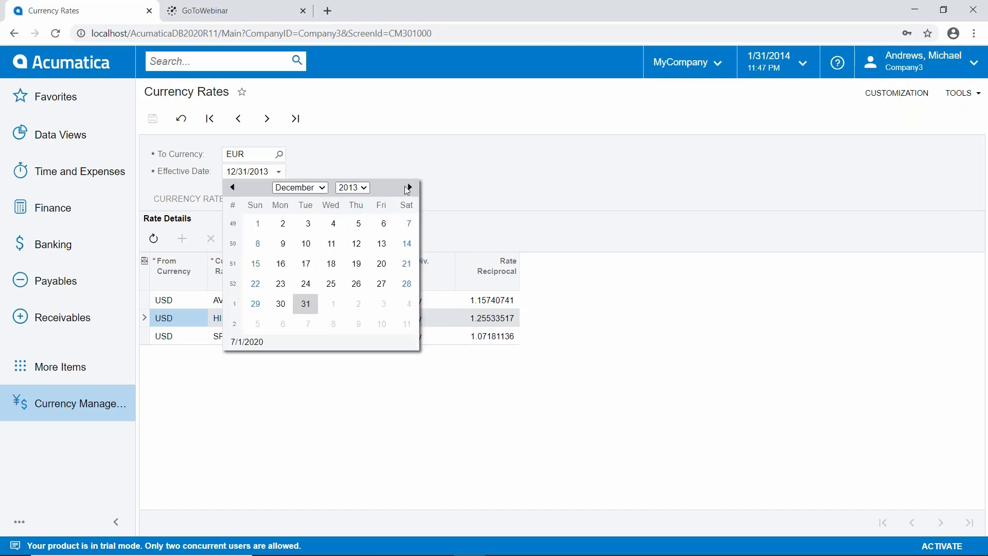
{"action": "left_click", "coordinate": [409, 188]}
{"action": "left_click", "coordinate": [381, 304]}
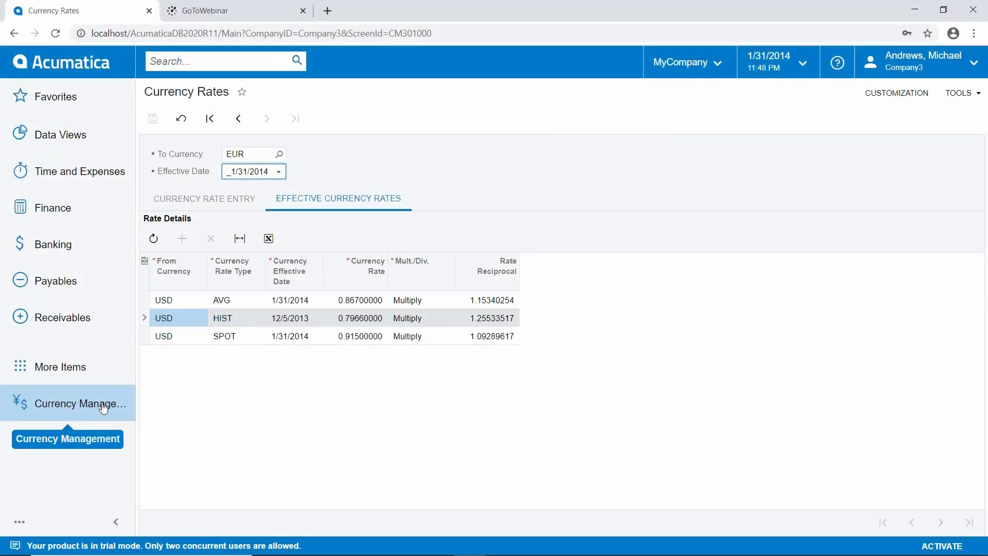
Step: Open the EUR translation definition and select ACTUAL as source ledger and EUROTRANS as destination ledger
{"action": "left_click", "coordinate": [77, 403]}
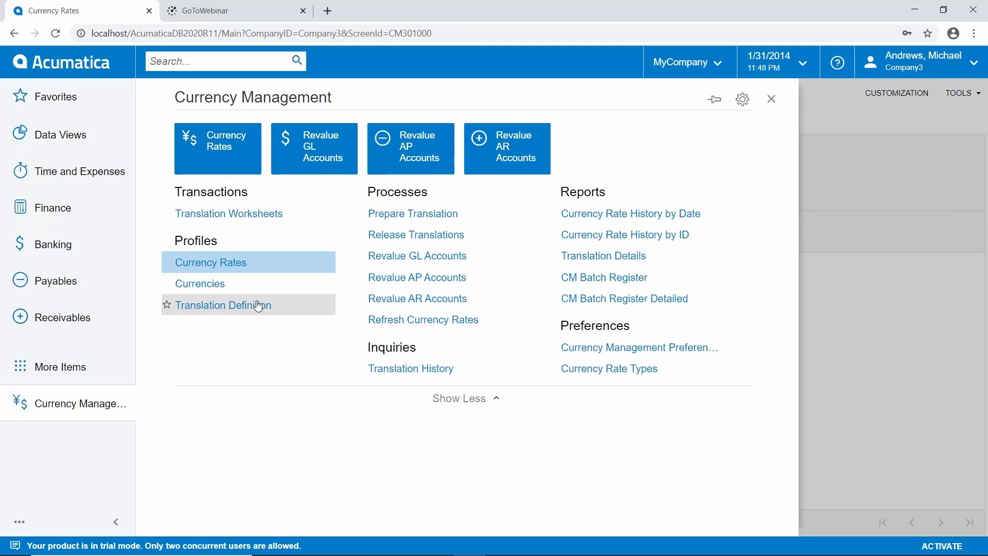
{"action": "left_click", "coordinate": [224, 307]}
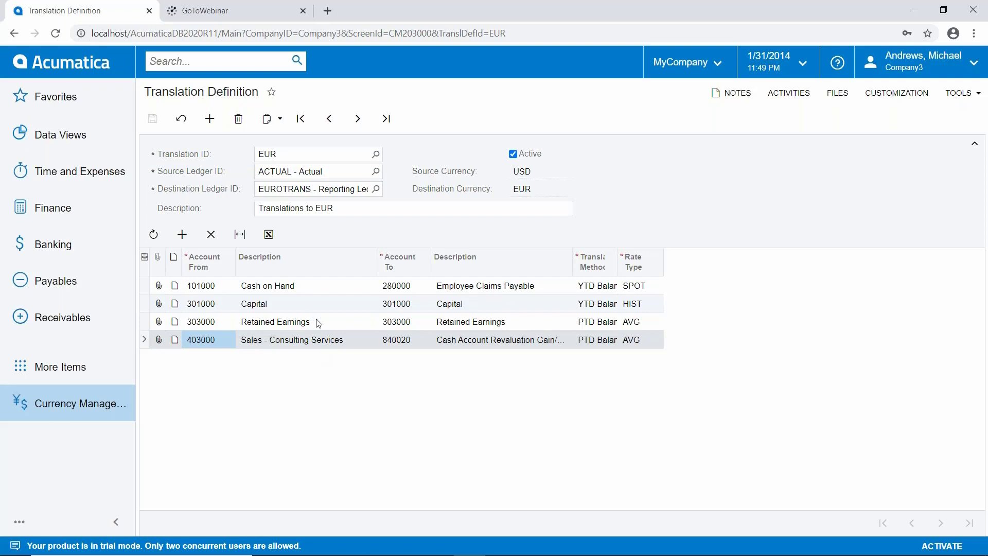
{"action": "left_click", "coordinate": [376, 171]}
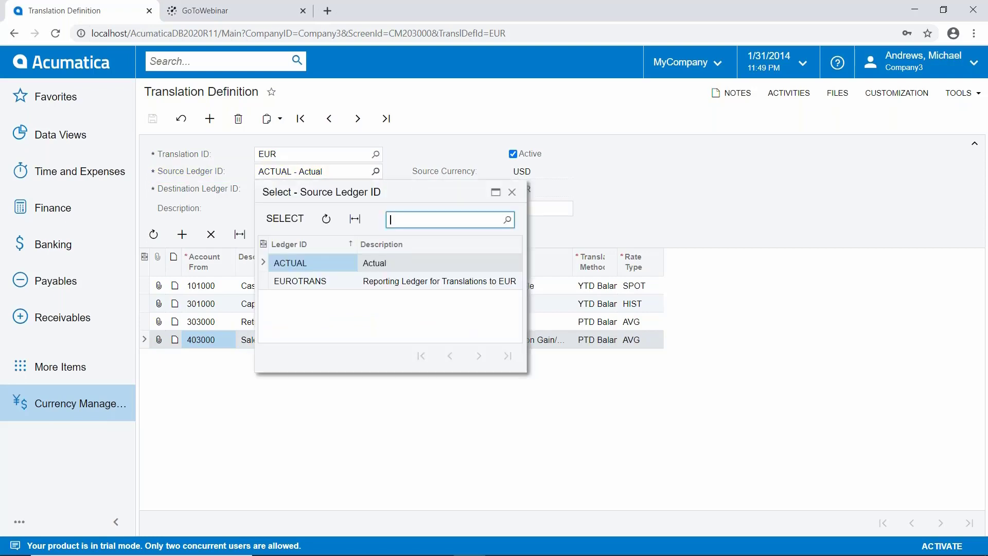
{"action": "double_click", "coordinate": [313, 263]}
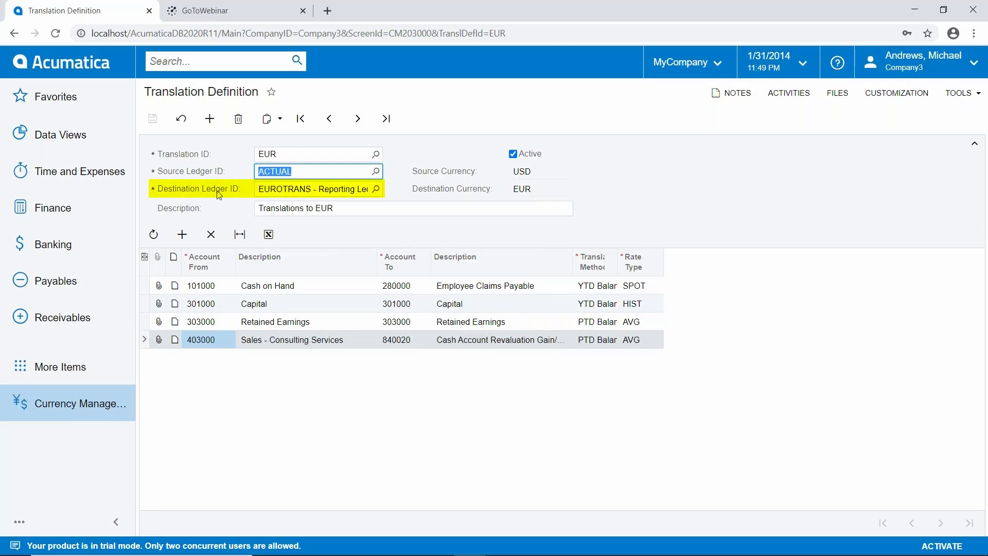
{"action": "left_click", "coordinate": [376, 190]}
{"action": "double_click", "coordinate": [307, 284]}
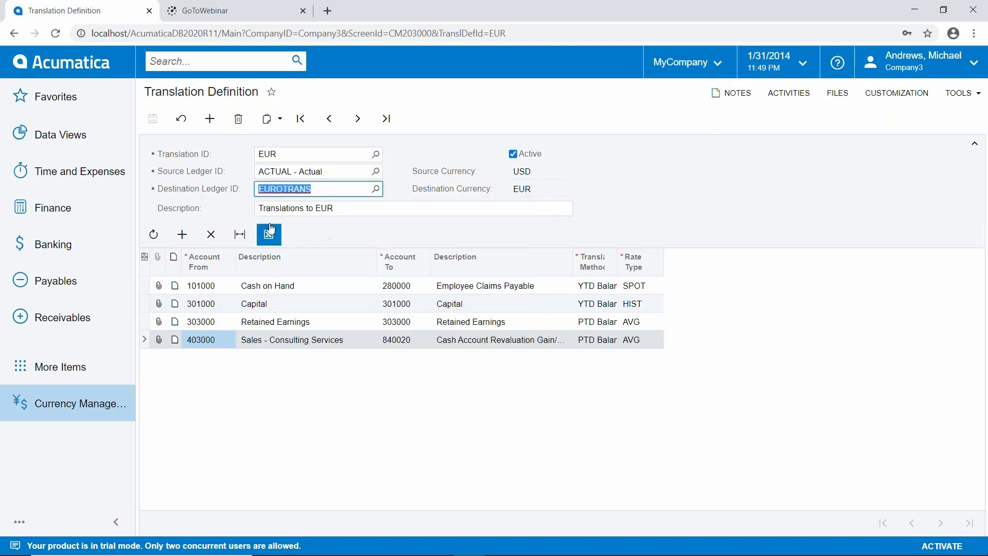
Step: Examine the definition's description, source and destination currencies, and the Capital line's rate type
{"action": "left_click", "coordinate": [349, 210]}
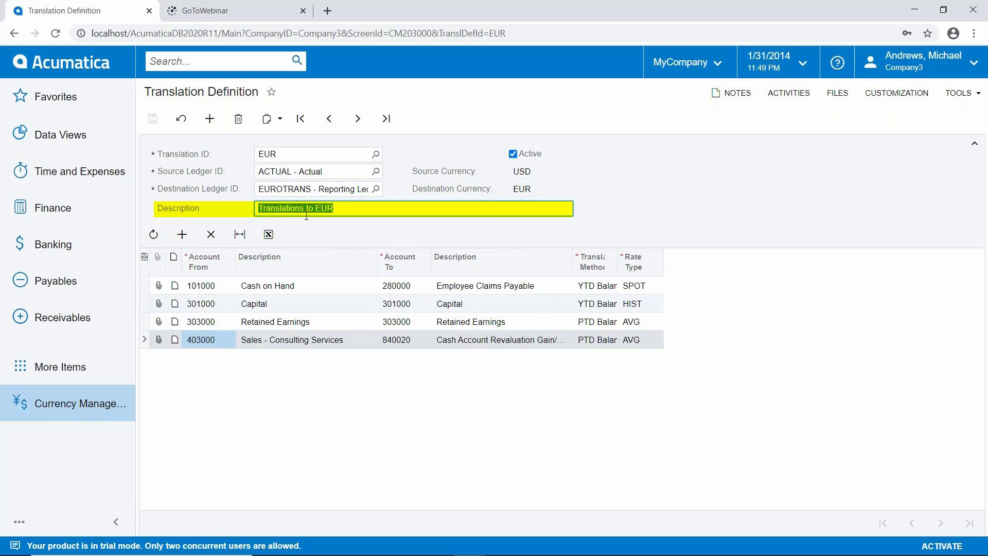
{"action": "double_click", "coordinate": [510, 171]}
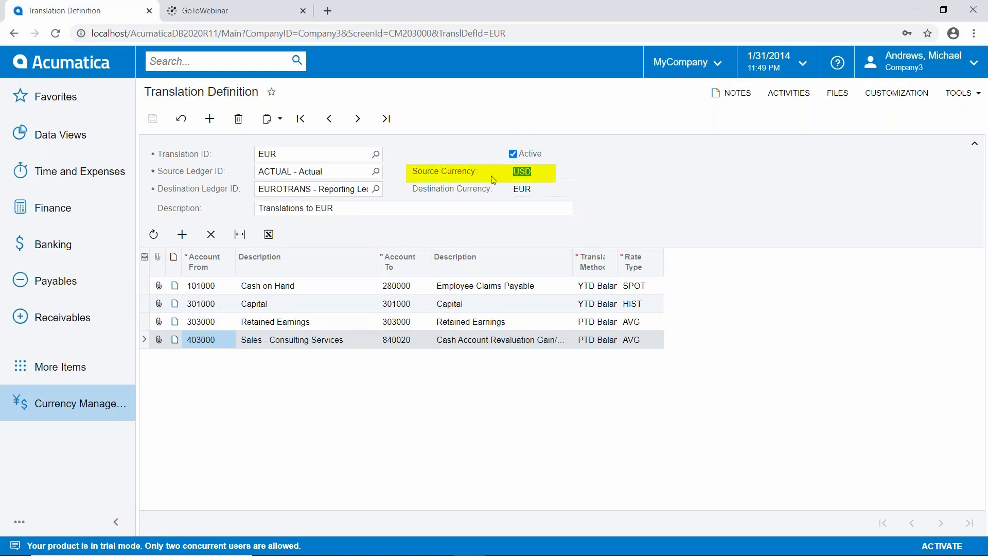
{"action": "double_click", "coordinate": [517, 189]}
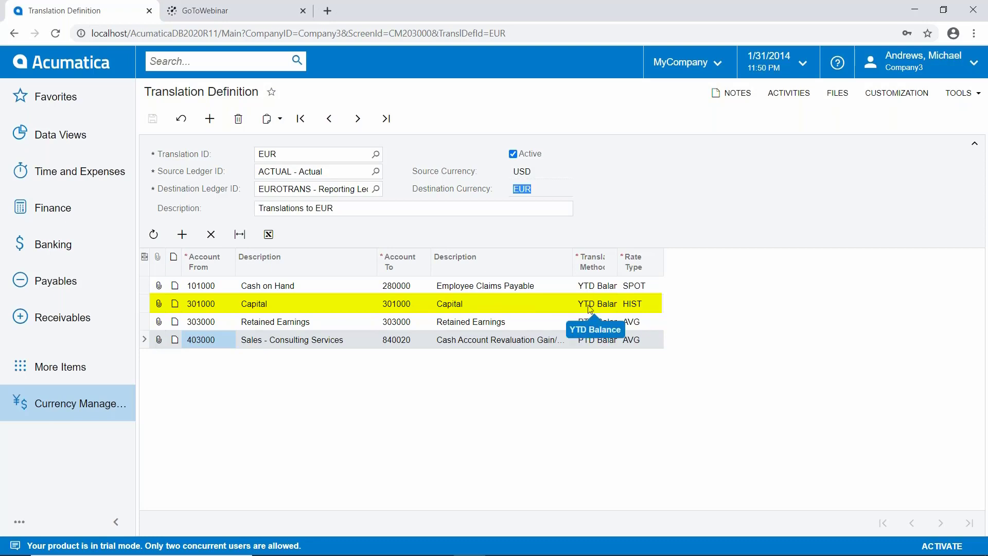
{"action": "left_click", "coordinate": [637, 307]}
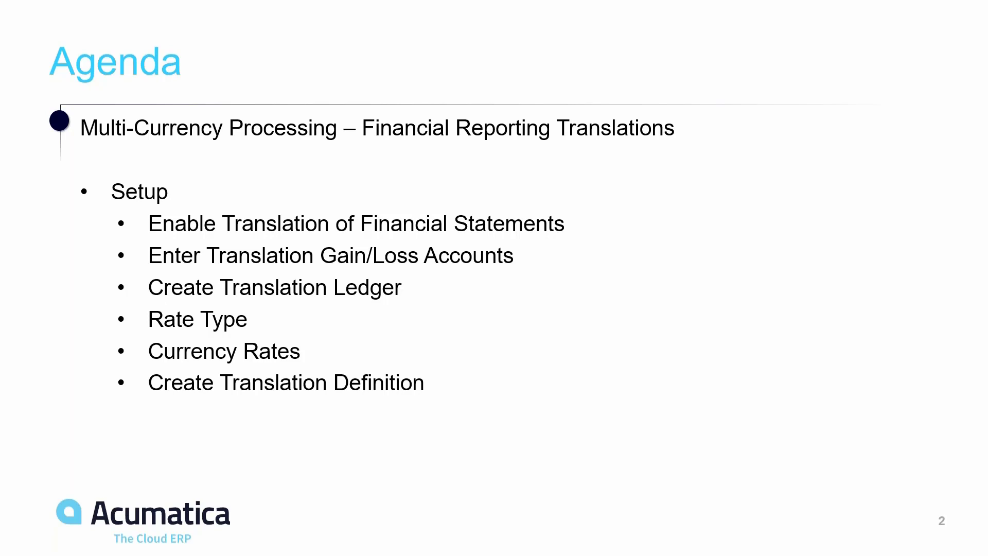
{"action": "key", "text": "Right"}
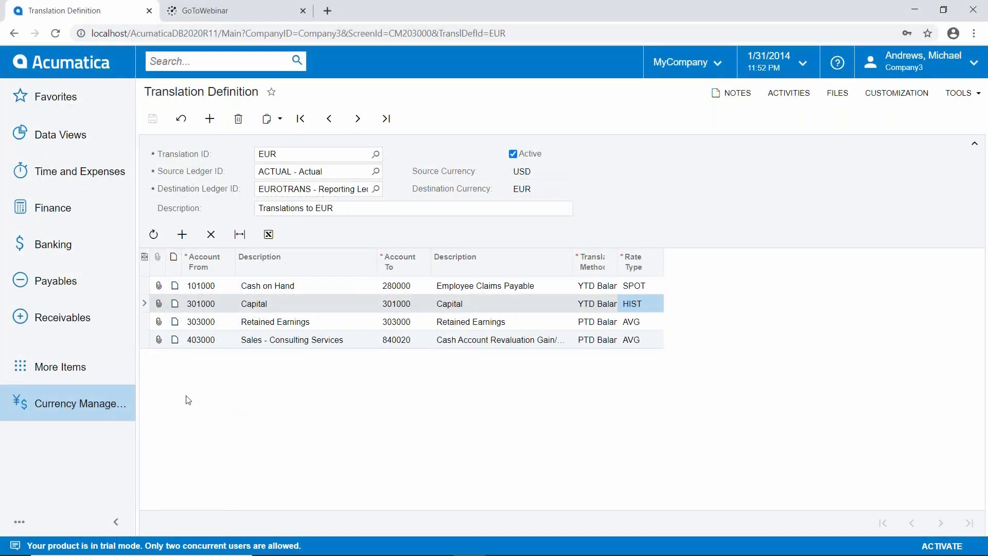
Step: Open Prepare Translation and select translation ID EUR
{"action": "left_click", "coordinate": [111, 406]}
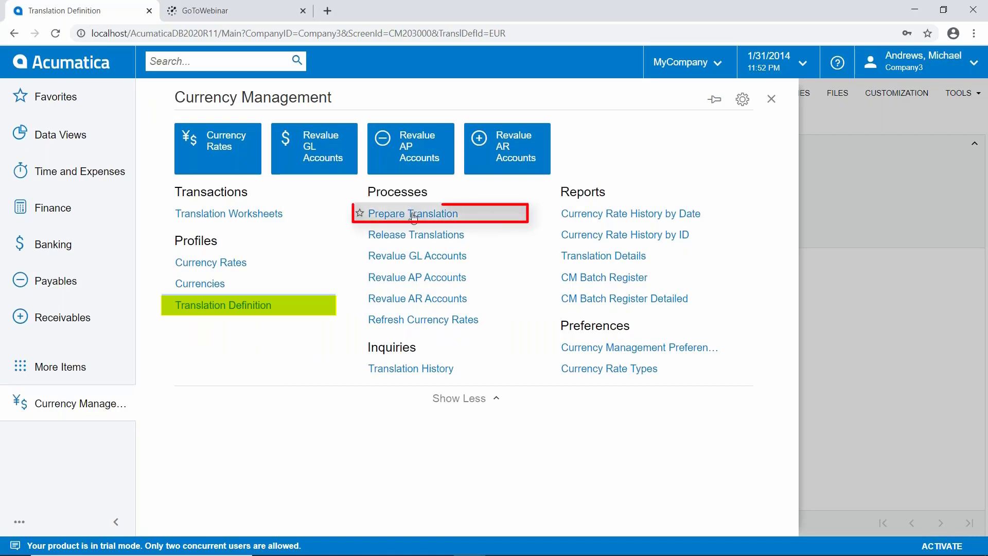
{"action": "left_click", "coordinate": [363, 214]}
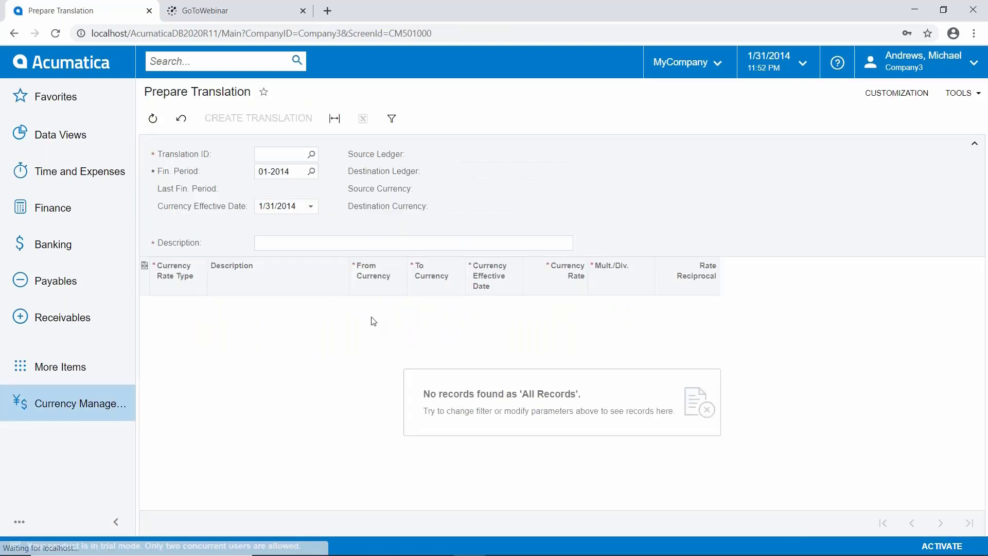
{"action": "left_click", "coordinate": [311, 154]}
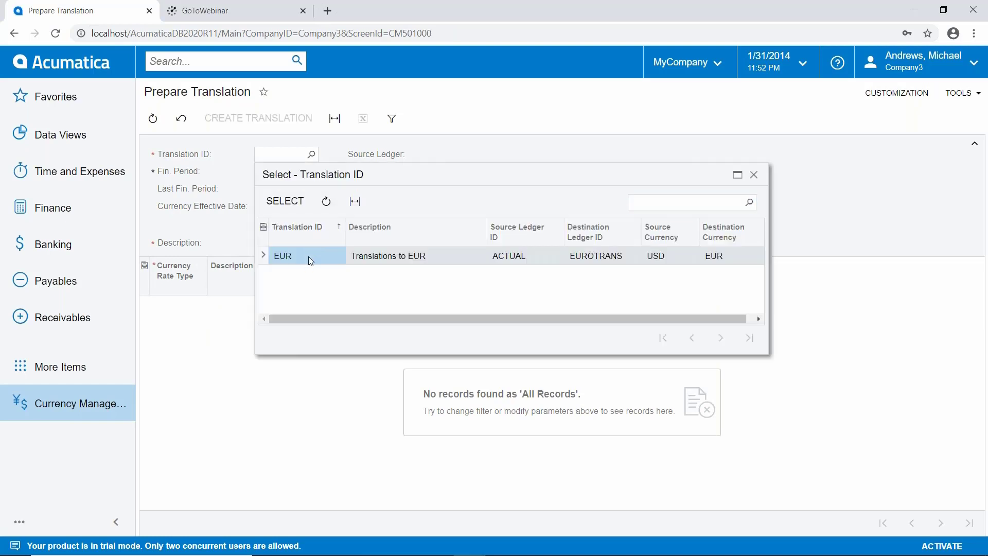
{"action": "double_click", "coordinate": [307, 255]}
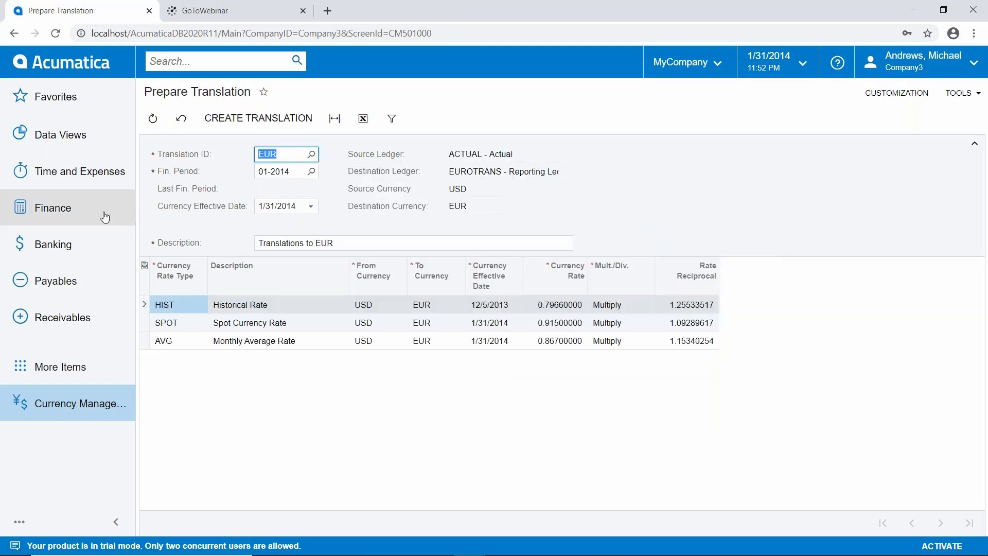
Step: Set the financial period to 12-2013 and create the translation
{"action": "left_click", "coordinate": [311, 171]}
{"action": "double_click", "coordinate": [303, 273]}
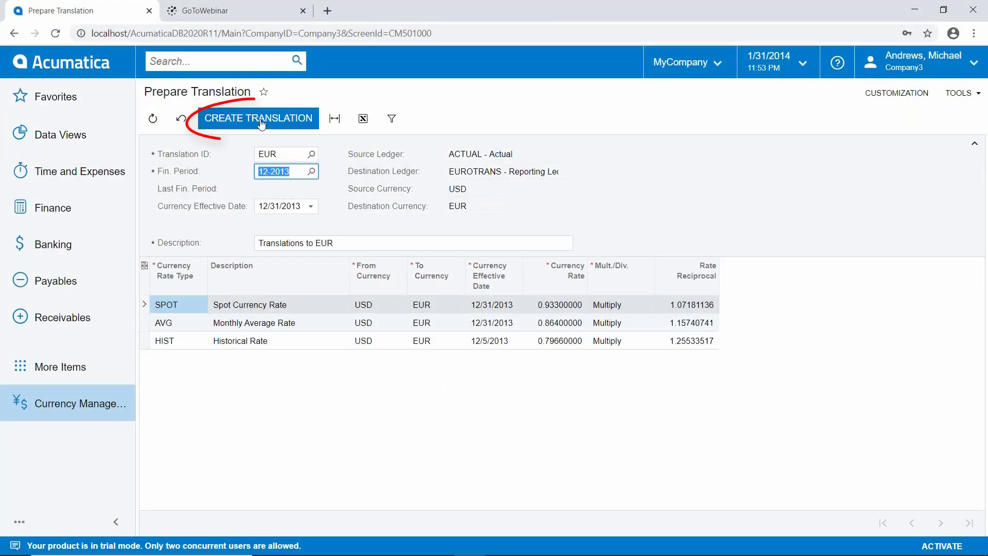
{"action": "left_click", "coordinate": [259, 124]}
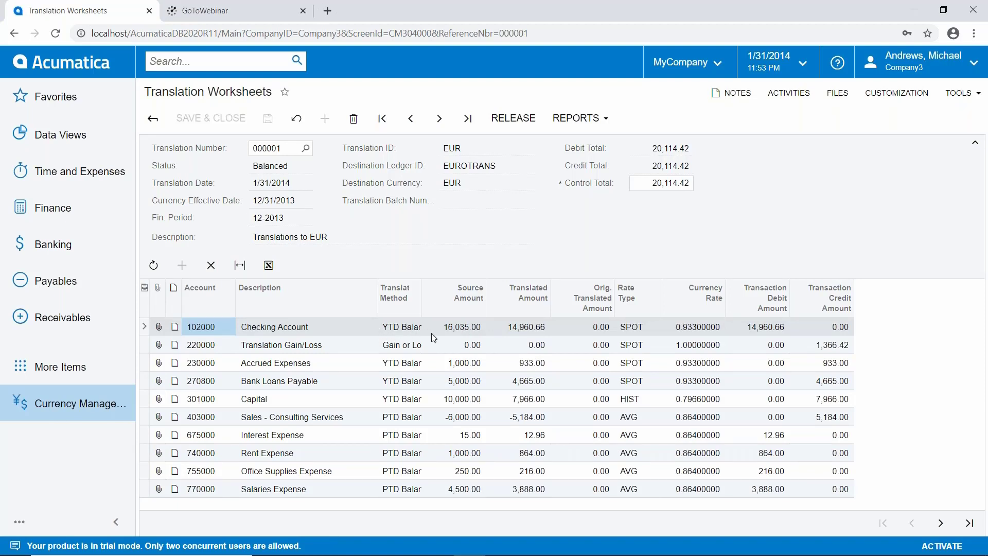
Step: Release the translation worksheet after checking the Checking Account's source and translated amounts
{"action": "left_click", "coordinate": [466, 329]}
{"action": "left_click", "coordinate": [508, 327]}
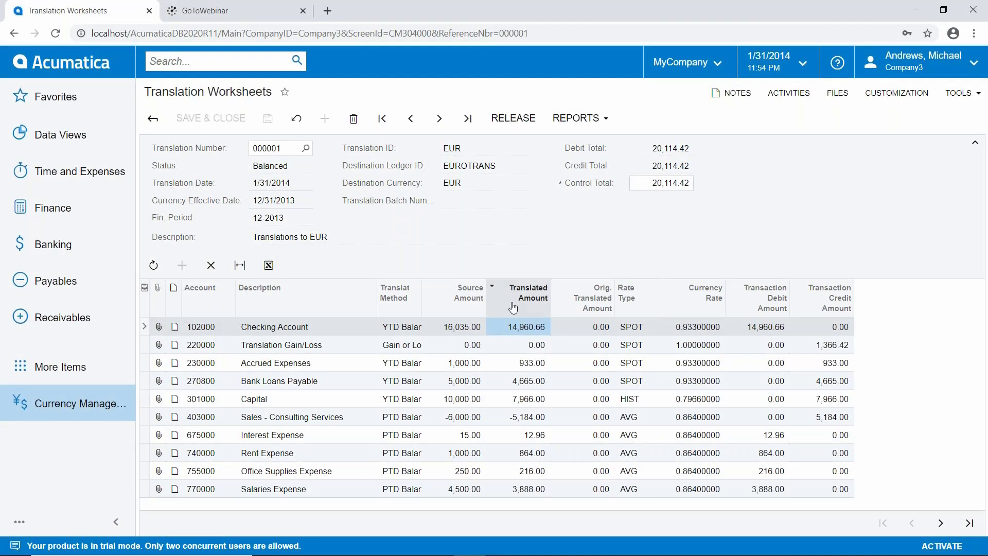
{"action": "left_click", "coordinate": [513, 118]}
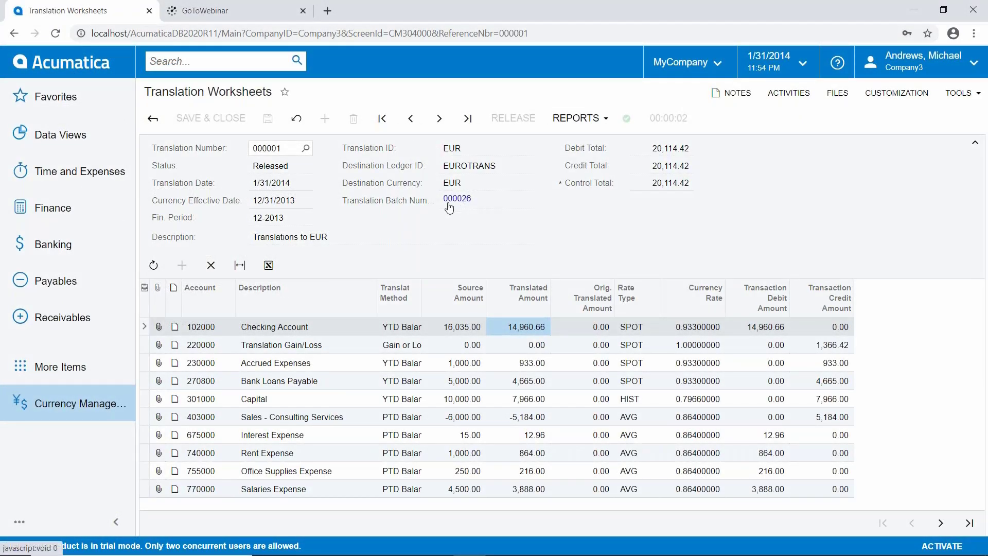
Step: Open the generated translation batch, review its journal lines, and close the batch window
{"action": "left_click", "coordinate": [449, 203]}
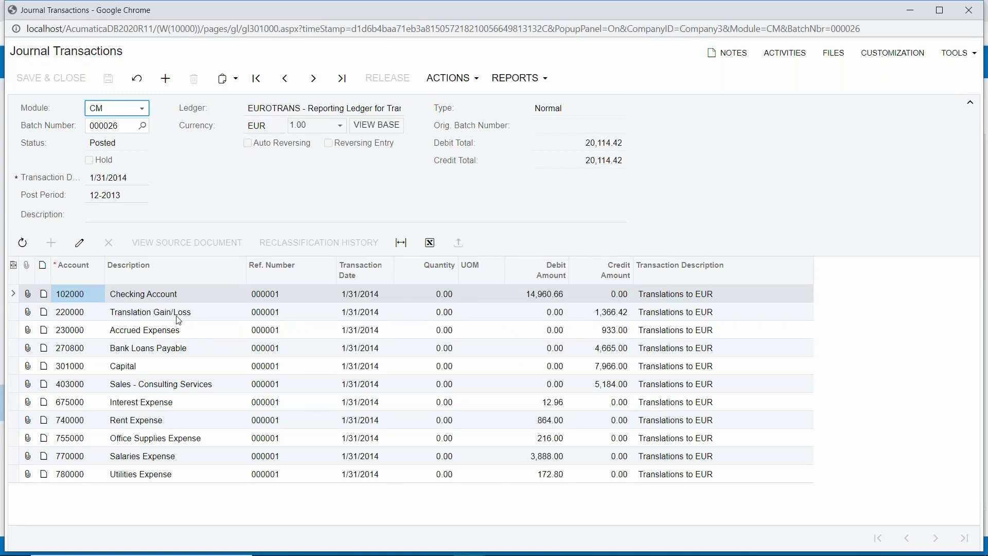
{"action": "left_click", "coordinate": [587, 315]}
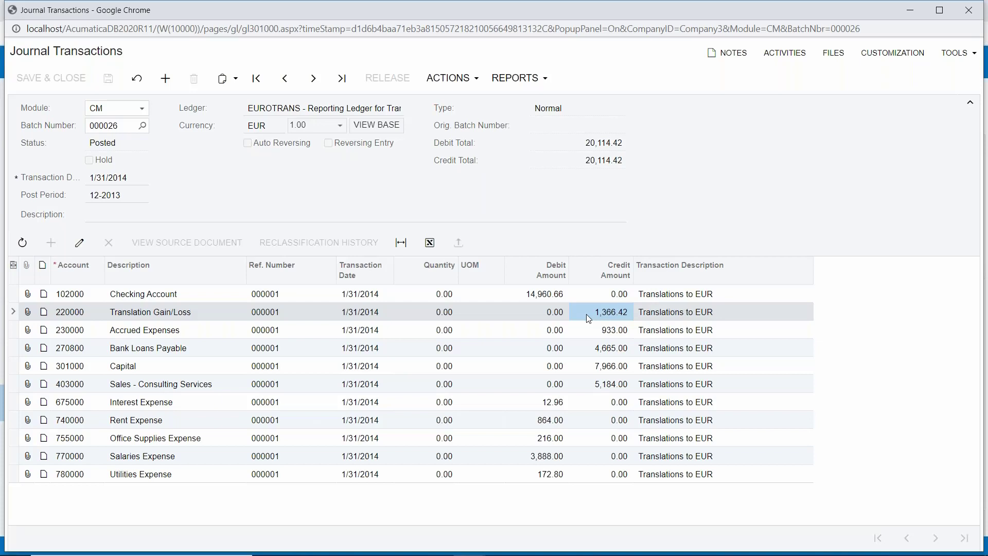
{"action": "left_click", "coordinate": [968, 10]}
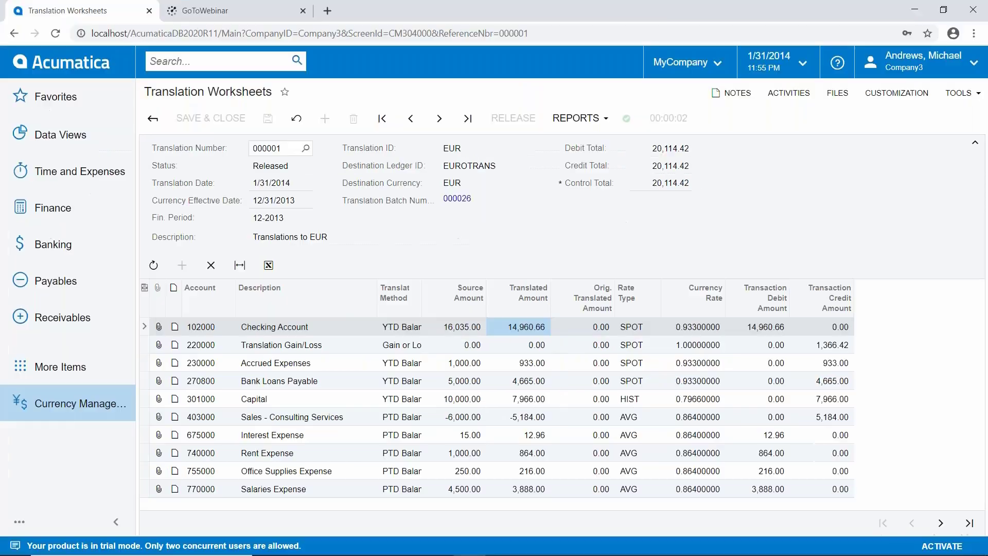
Step: Open Account Summary from Finance and select the EUROTRANS ledger to view translated balances
{"action": "left_click", "coordinate": [83, 212]}
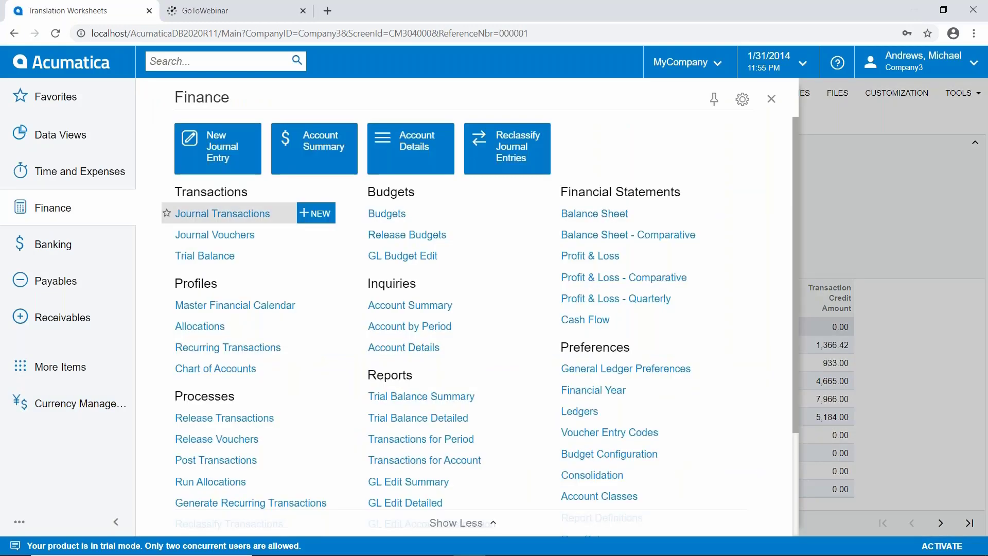
{"action": "left_click", "coordinate": [307, 164]}
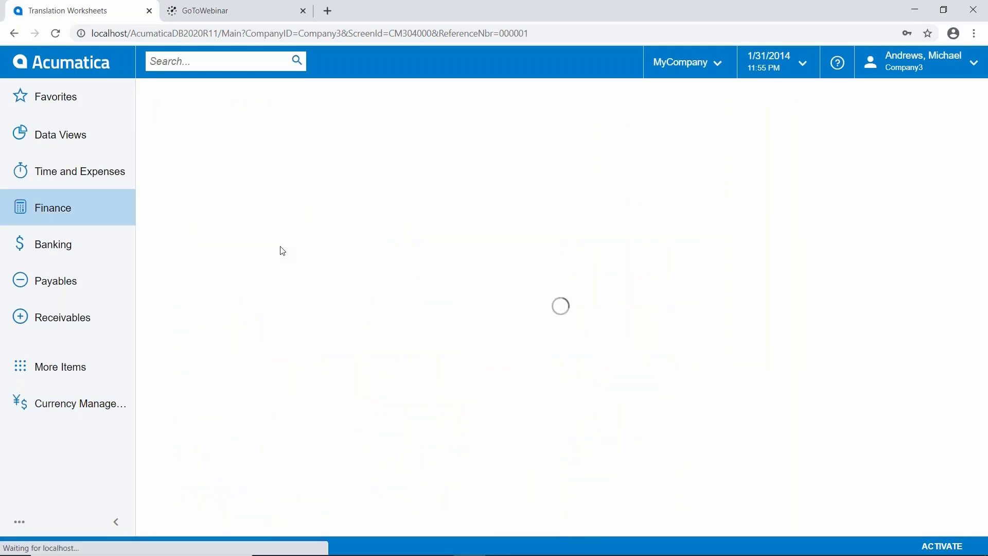
{"action": "left_click", "coordinate": [375, 154]}
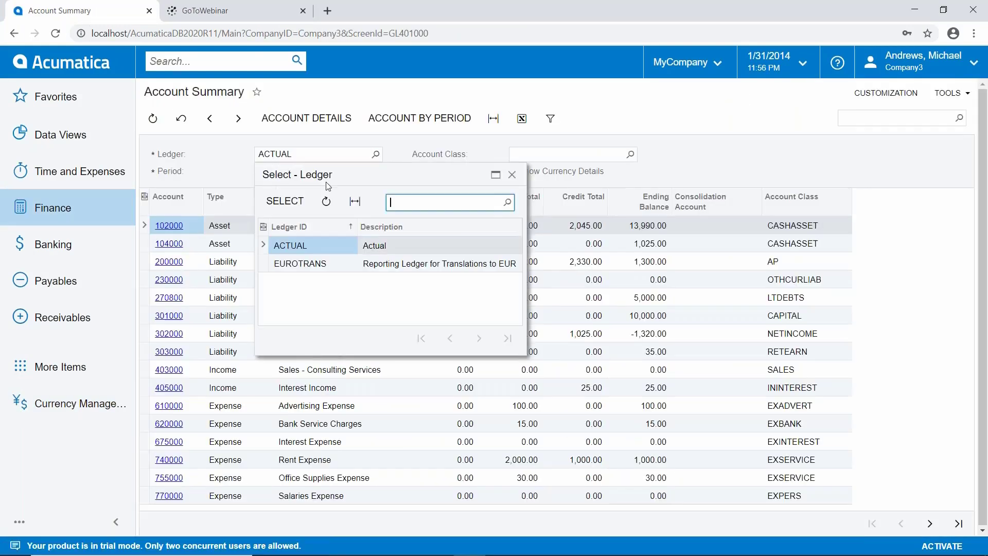
{"action": "double_click", "coordinate": [307, 262]}
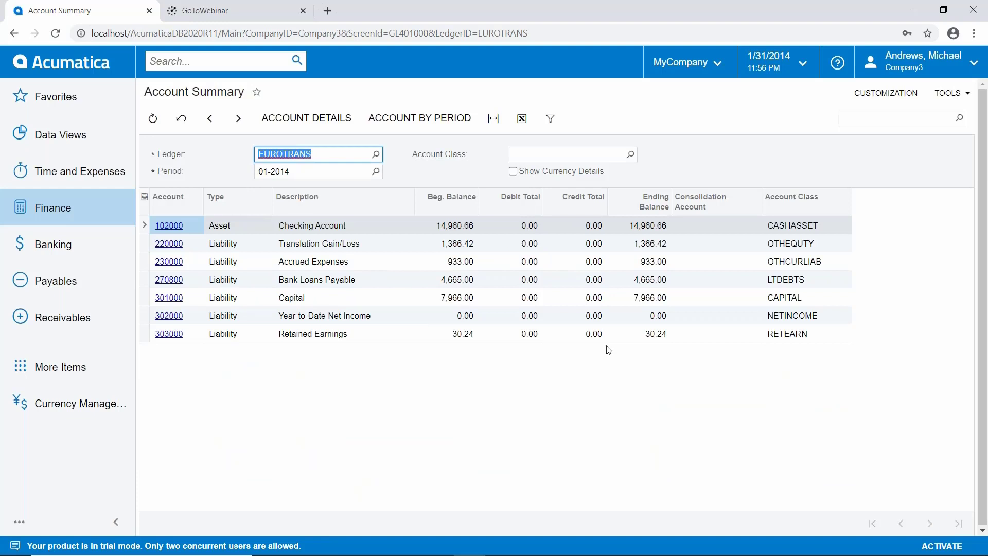